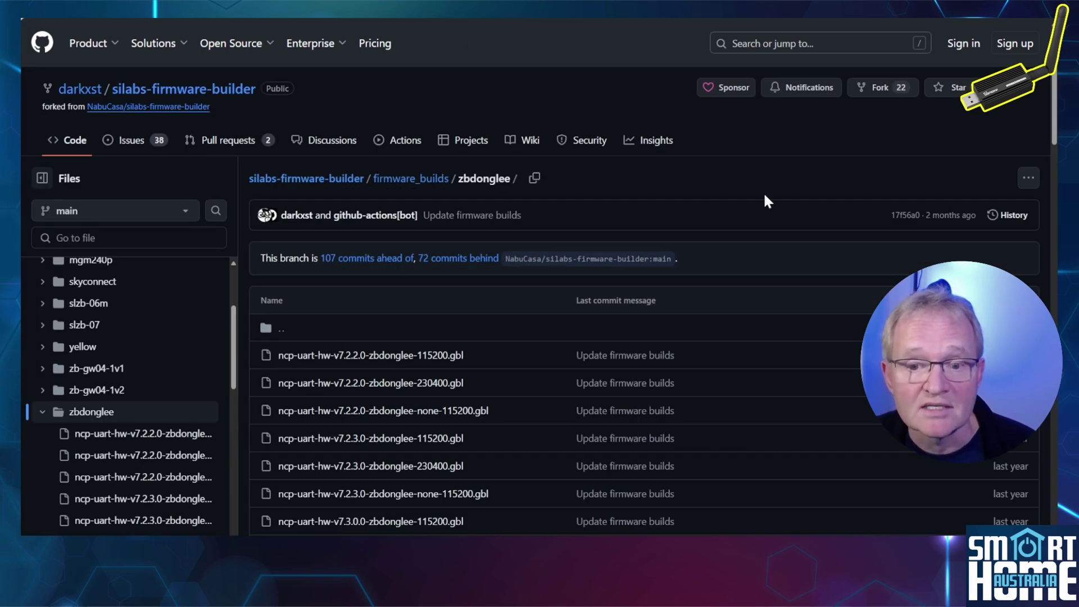
Step: Download the ncp-uart-hw-v7.4.2.0-zbdonglee-115200.gbl firmware from GitHub and save it to disk
scroll(766, 200, down, 4)
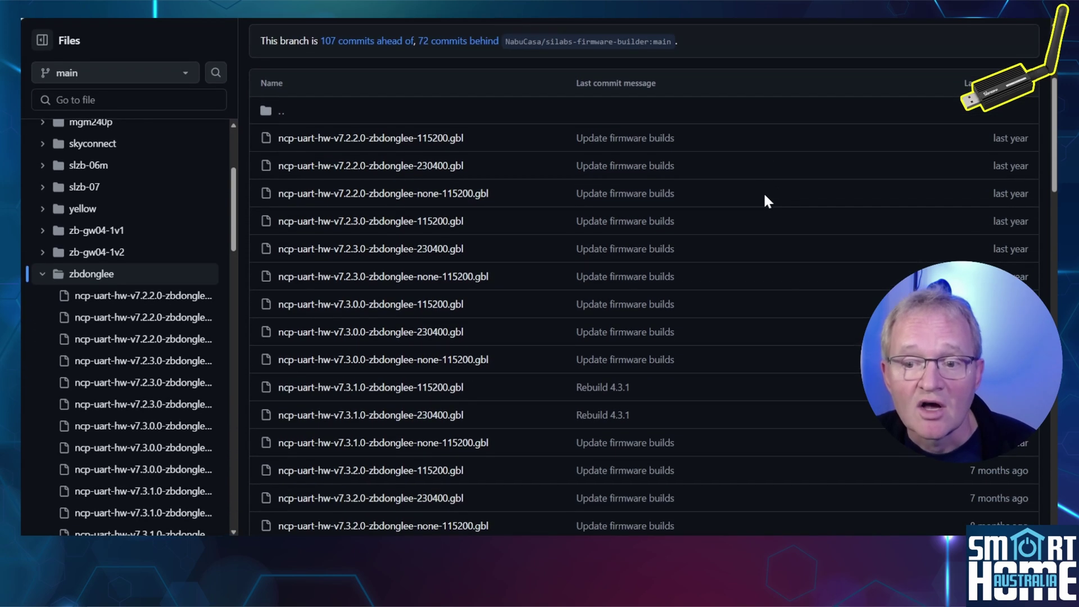
scroll(765, 196, down, 1)
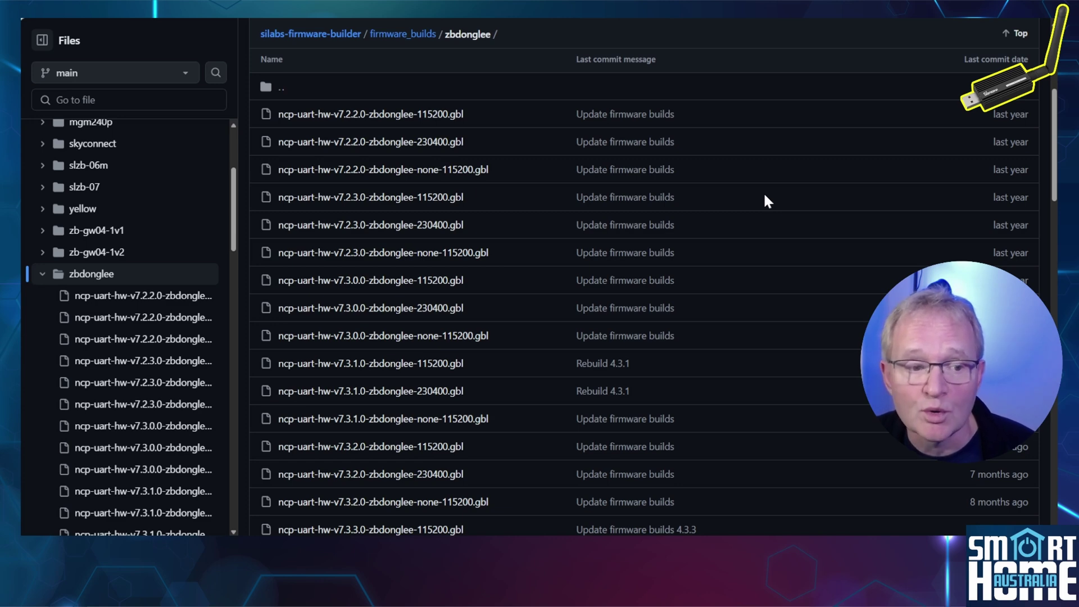
scroll(766, 196, down, 7)
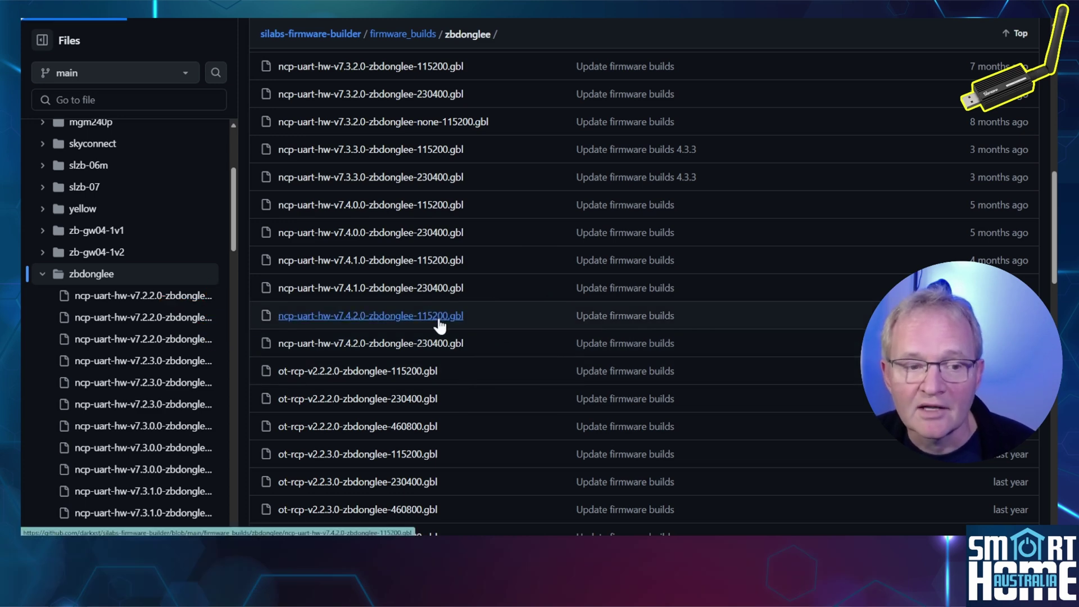
click(438, 316)
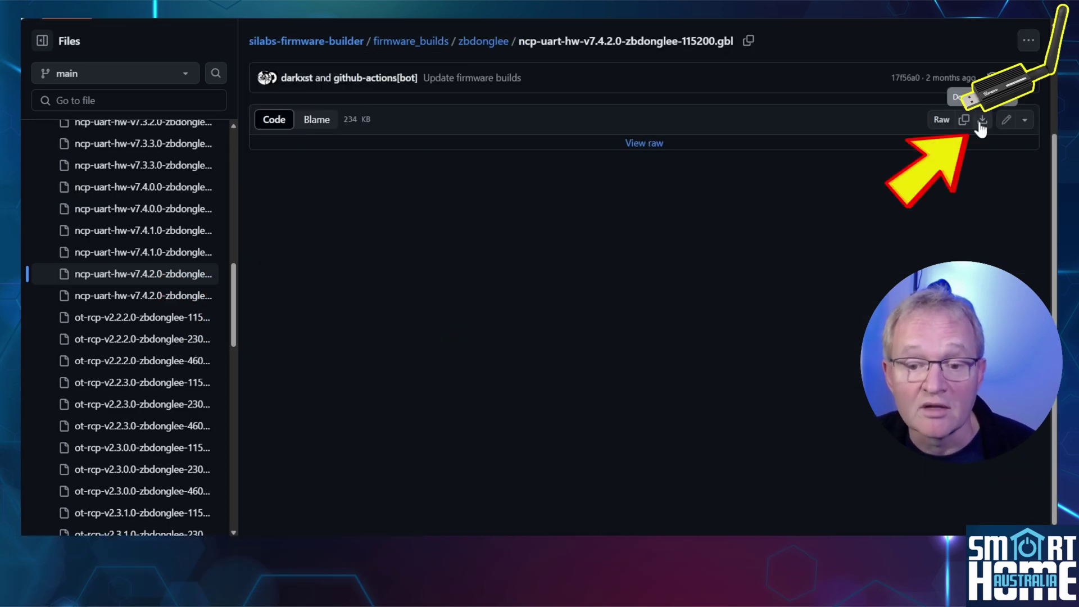
click(980, 125)
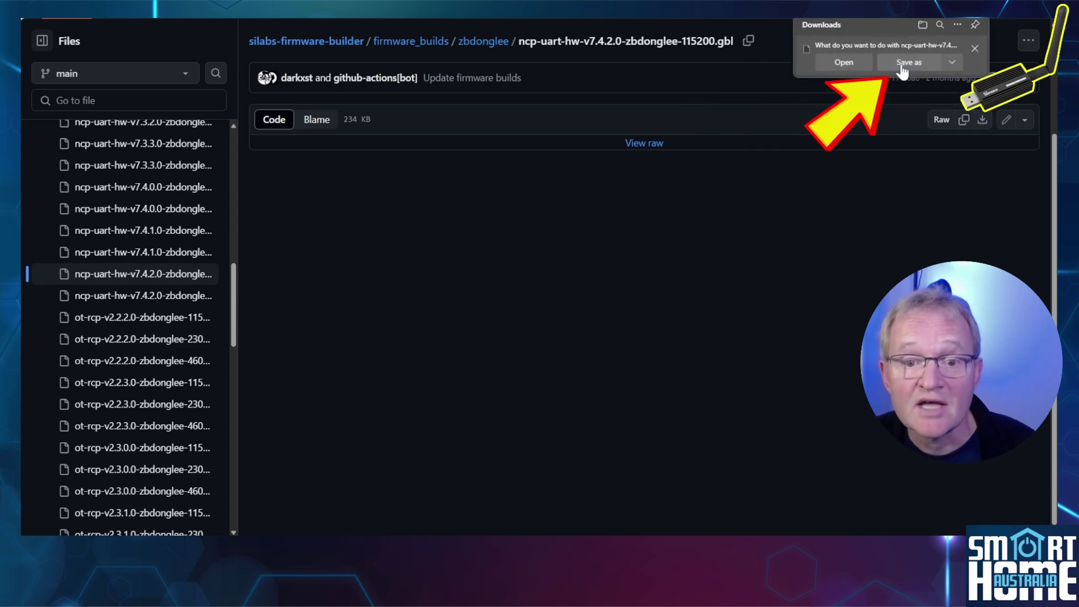
click(901, 67)
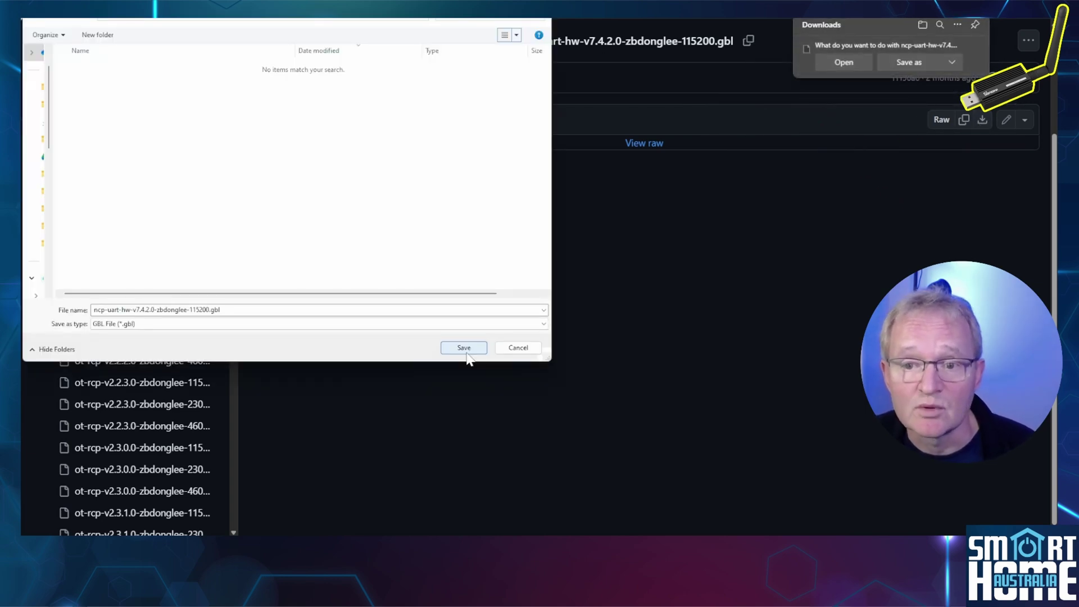
click(463, 348)
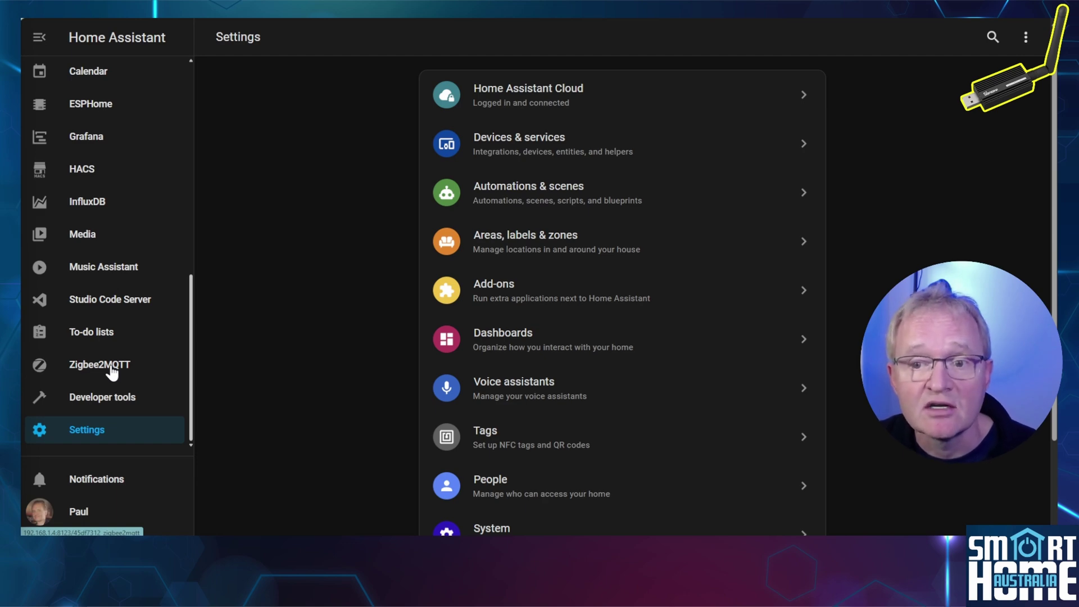
Step: Stop the Zigbee2MQTT add-on from its Info tab under Settings > Add-ons
click(111, 372)
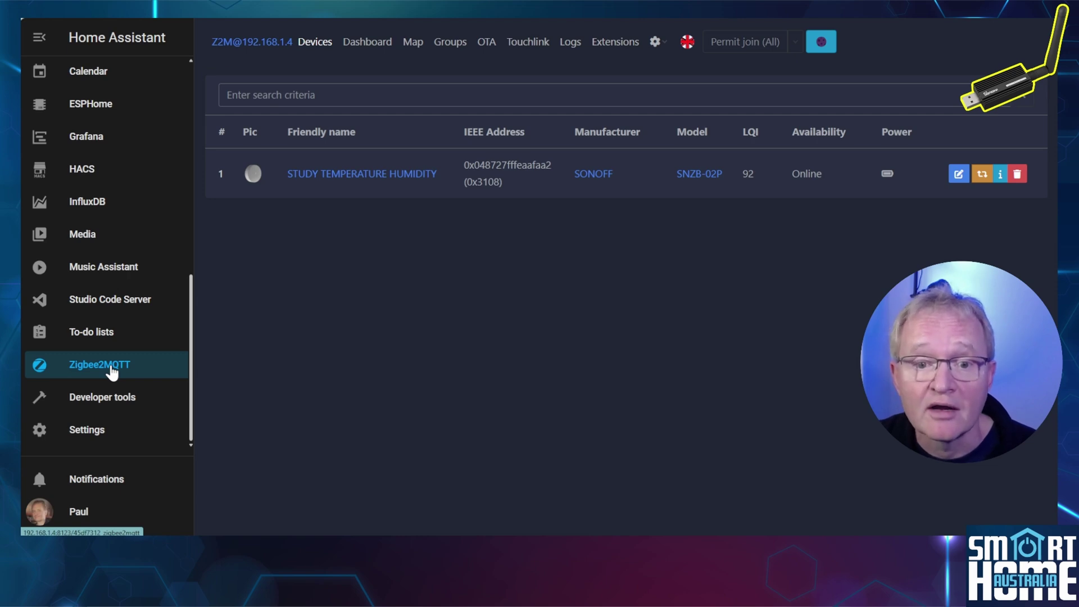
click(105, 434)
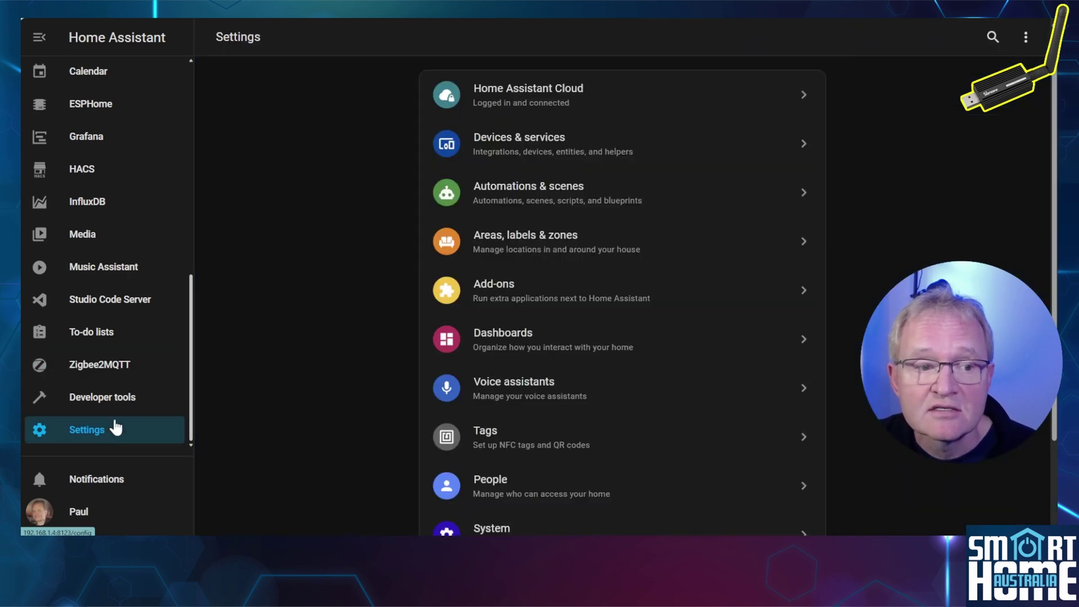
click(504, 288)
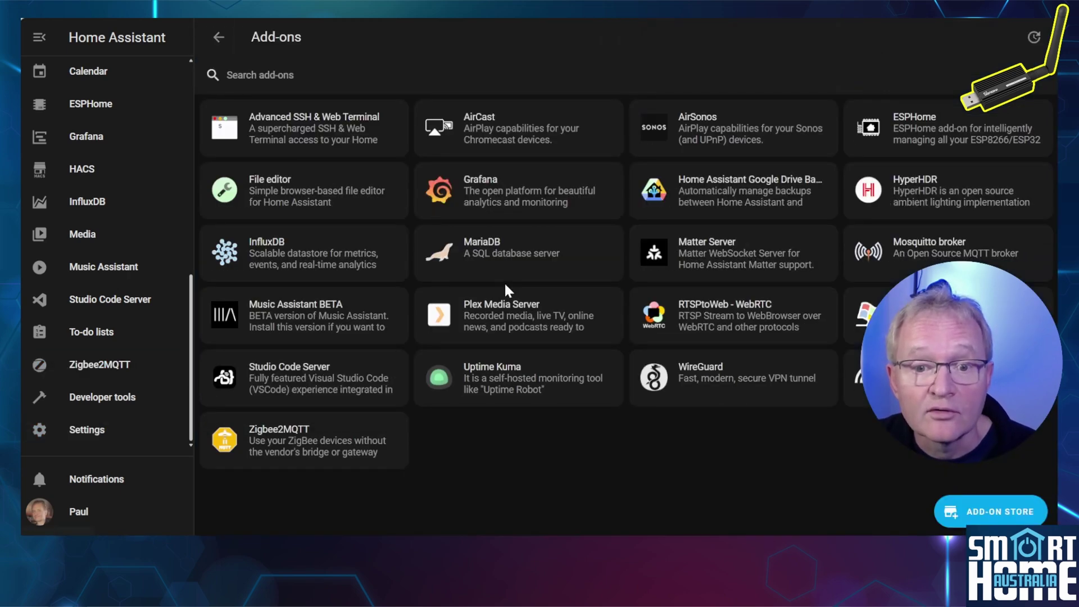
click(304, 453)
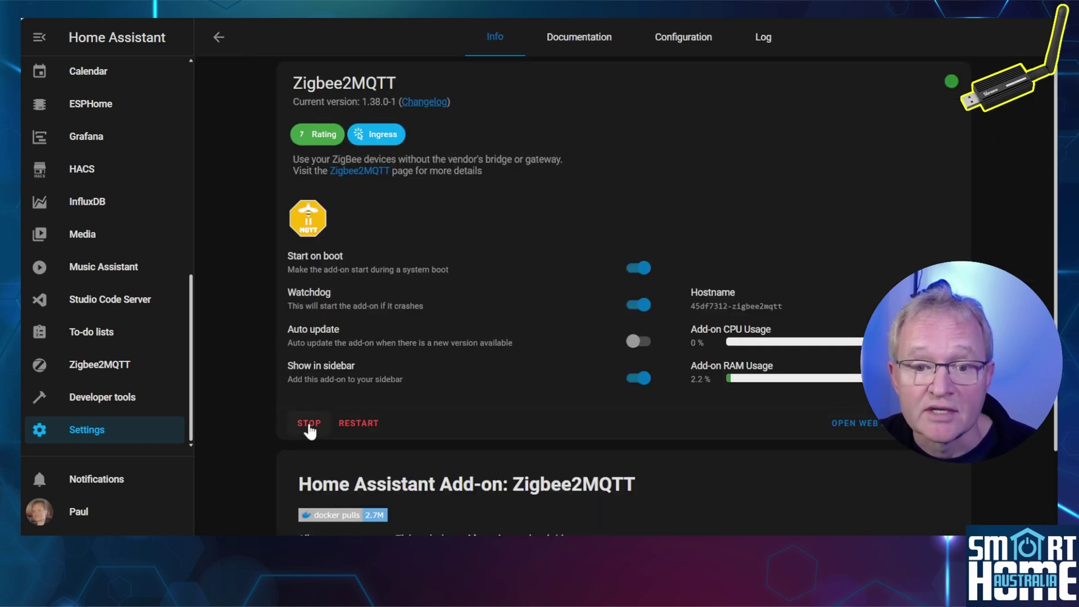
click(309, 425)
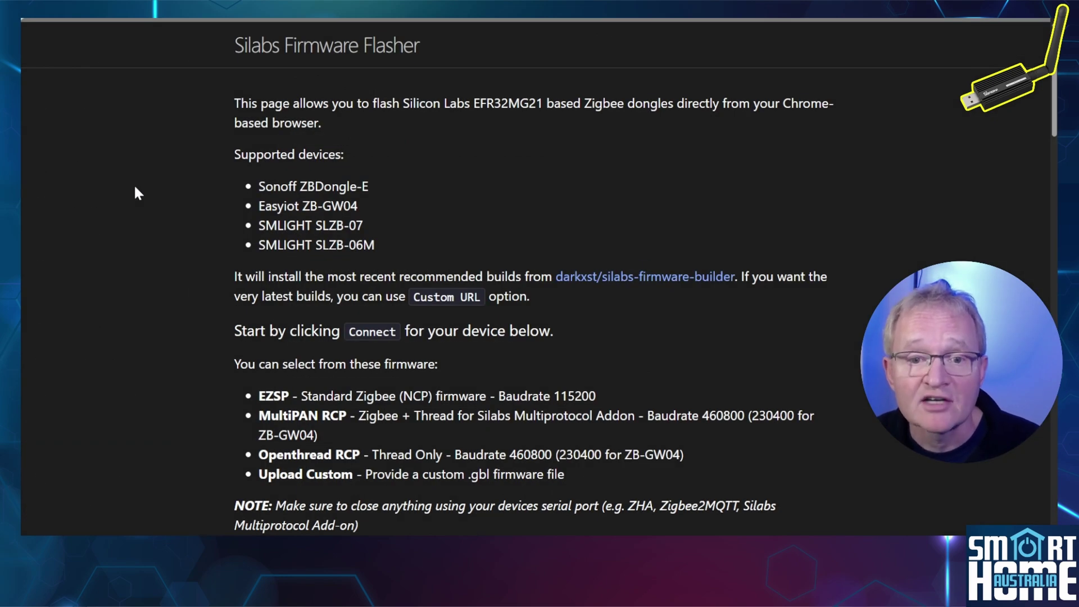
Step: Connect the flasher to the SONOFF ZBDongle-E on COM7, showing EZSP 7.3.1.0 build 176
scroll(135, 188, down, 7)
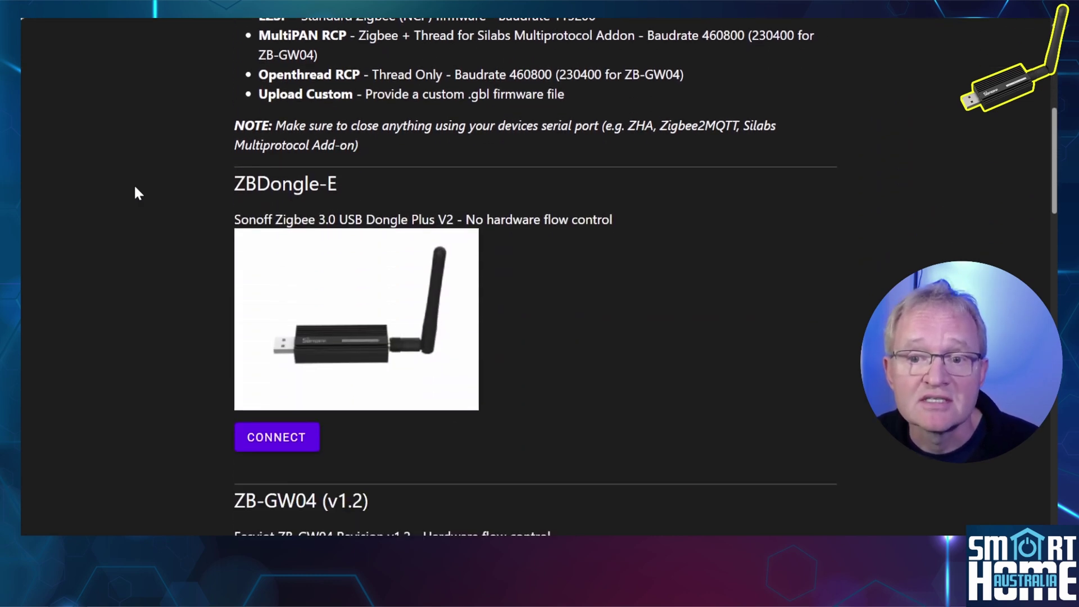
click(264, 444)
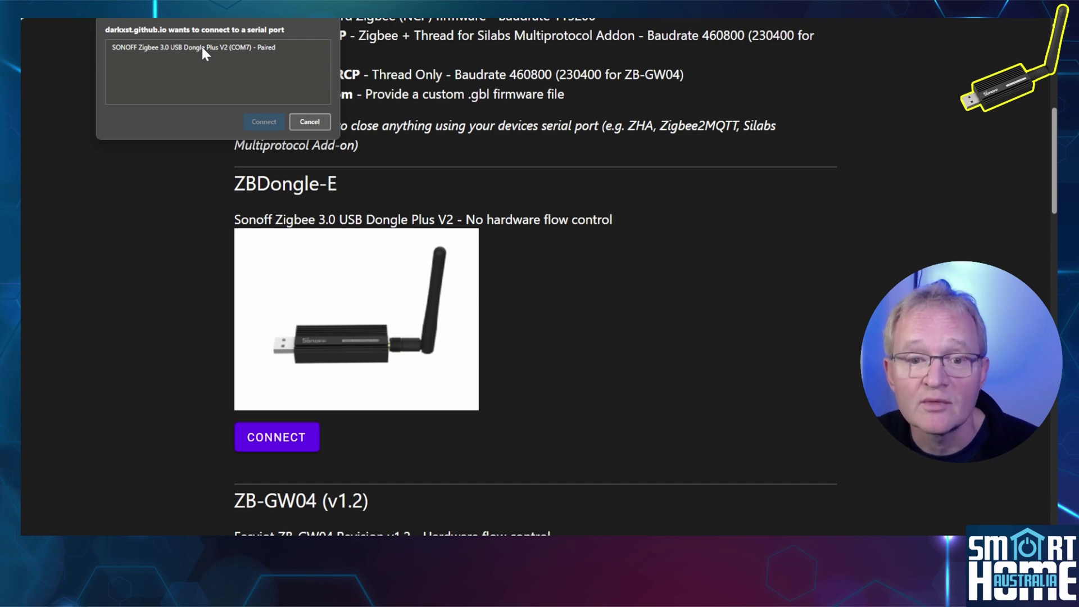
click(203, 49)
click(259, 120)
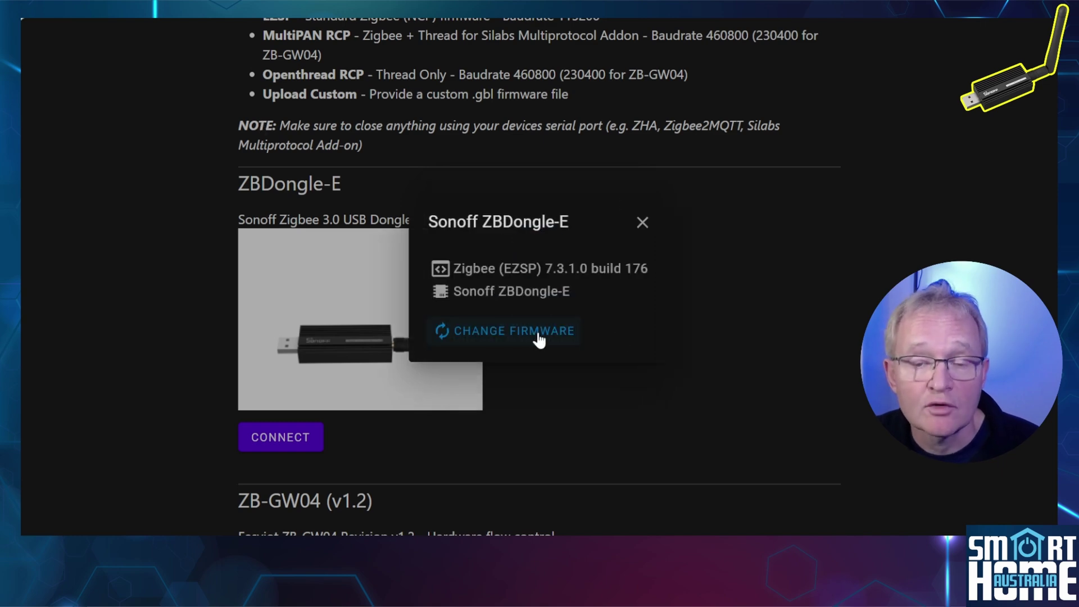
Step: Upload and install the v7.4.2.0 .gbl as custom firmware, bringing the dongle to EZSP 7.4.2.0
click(538, 333)
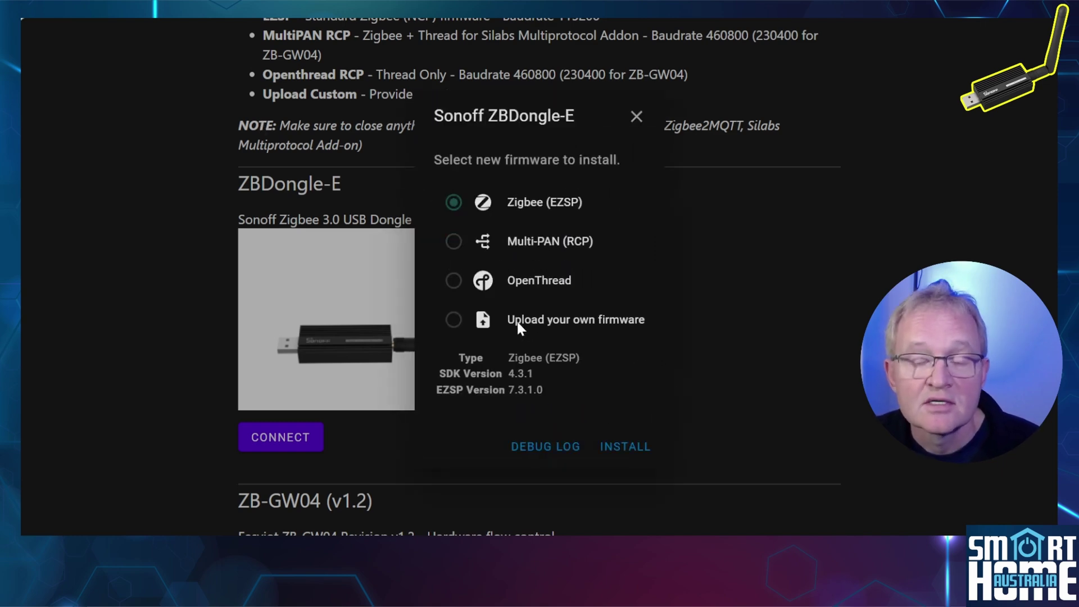
click(517, 324)
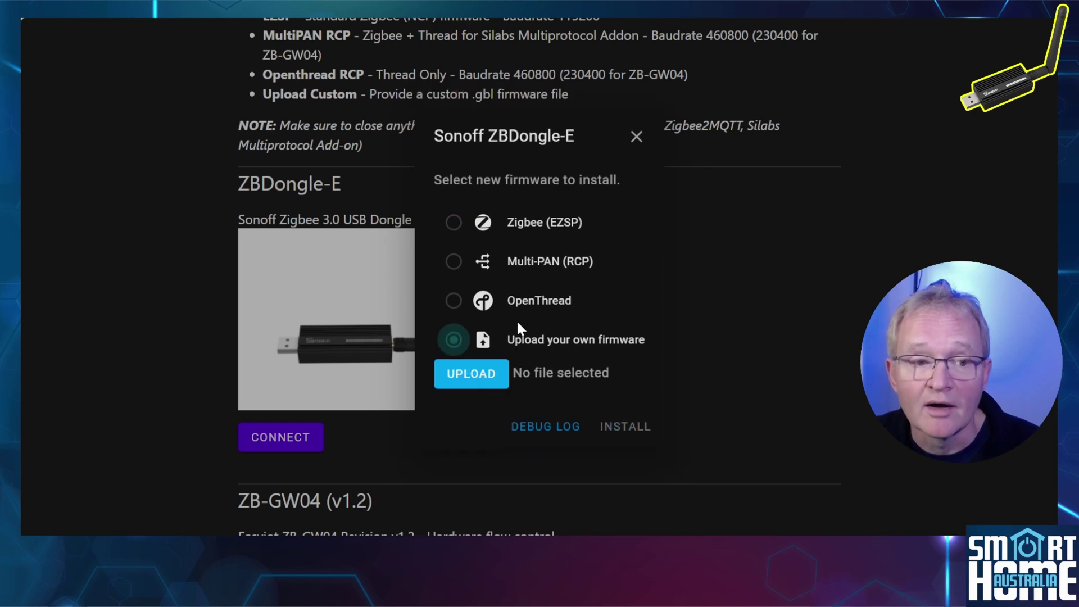
click(477, 375)
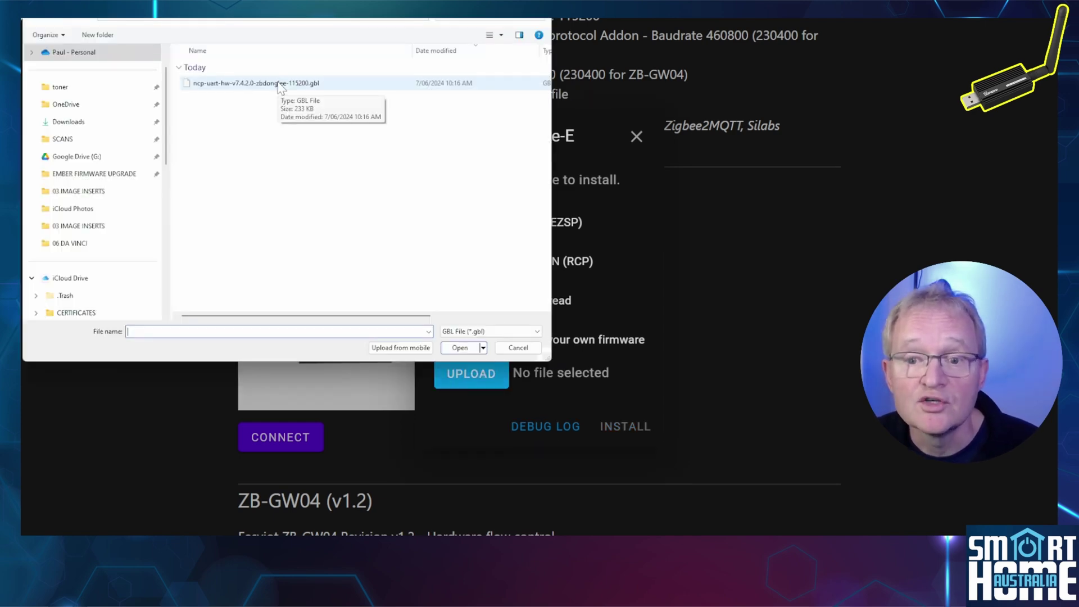
click(277, 83)
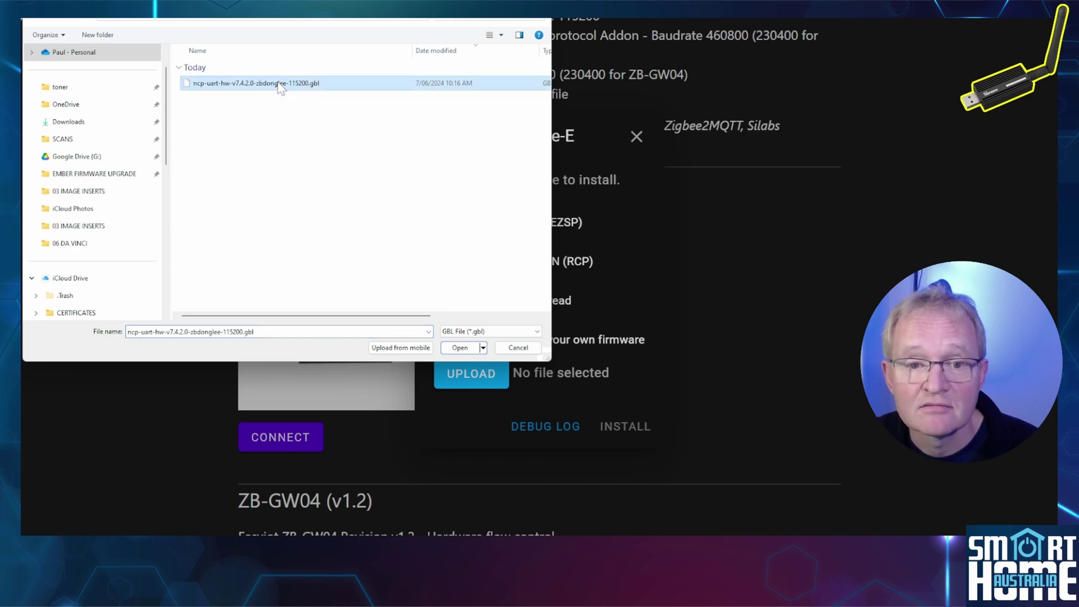
click(460, 348)
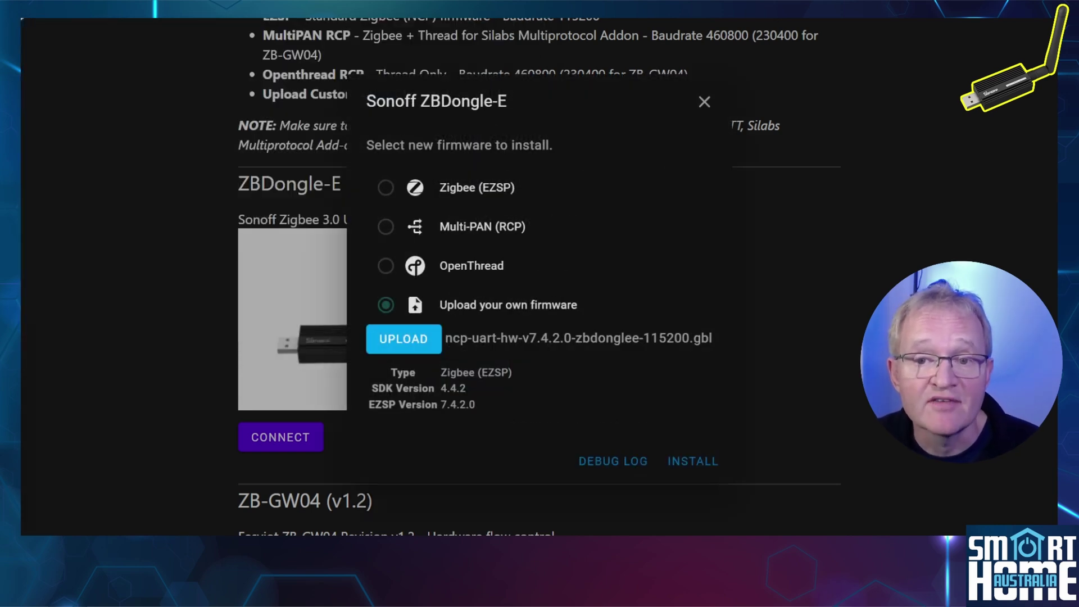
click(688, 462)
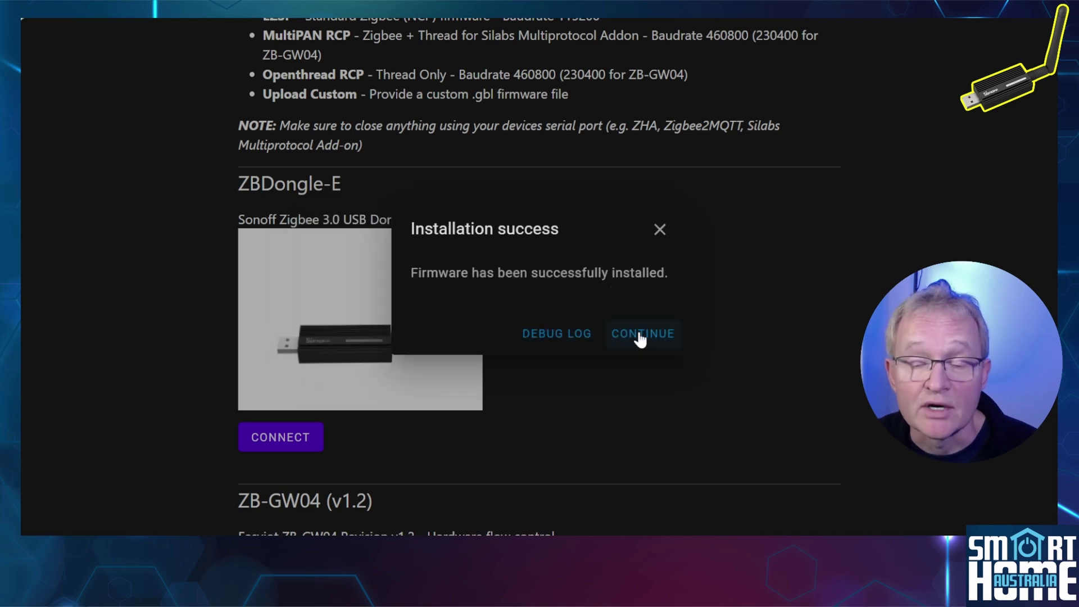
click(641, 337)
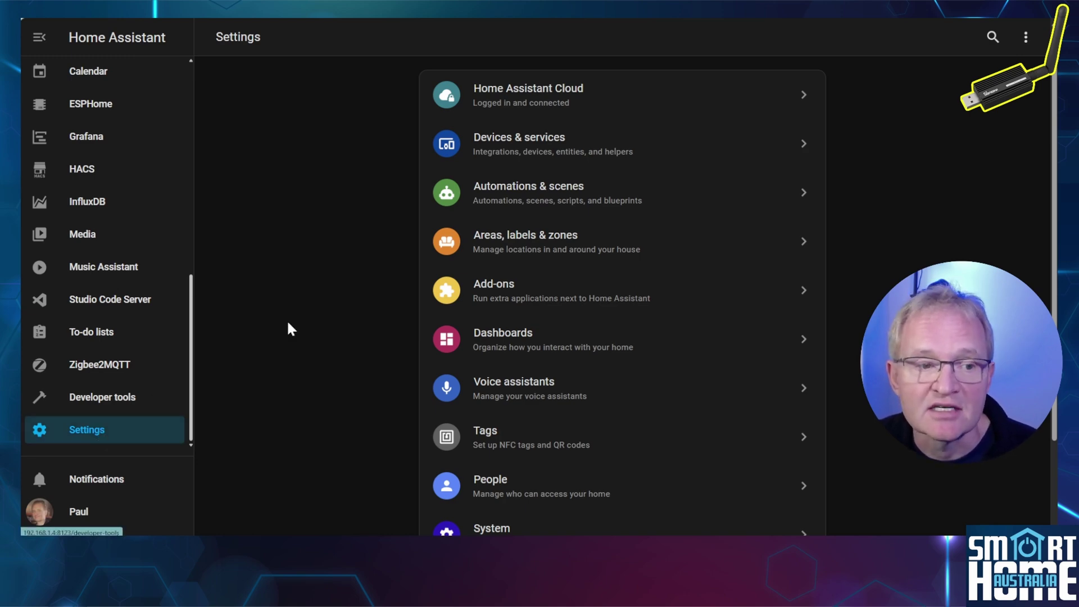
Step: Show Zigbee2MQTT's configuration: serial port /dev/ttyACM1, adapter ezsp, baudrate 115200
click(503, 288)
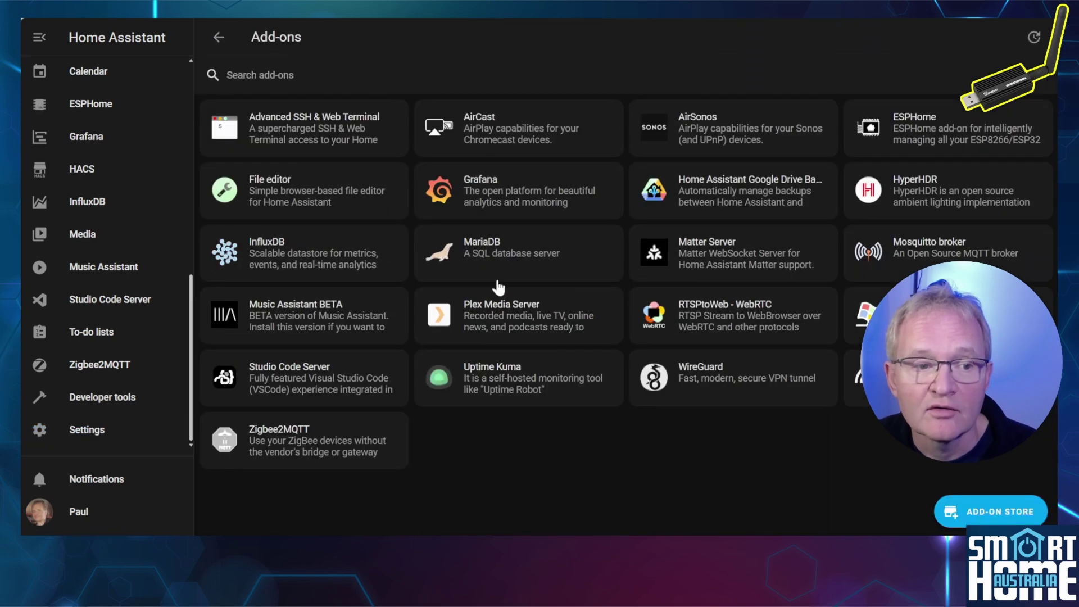
click(294, 450)
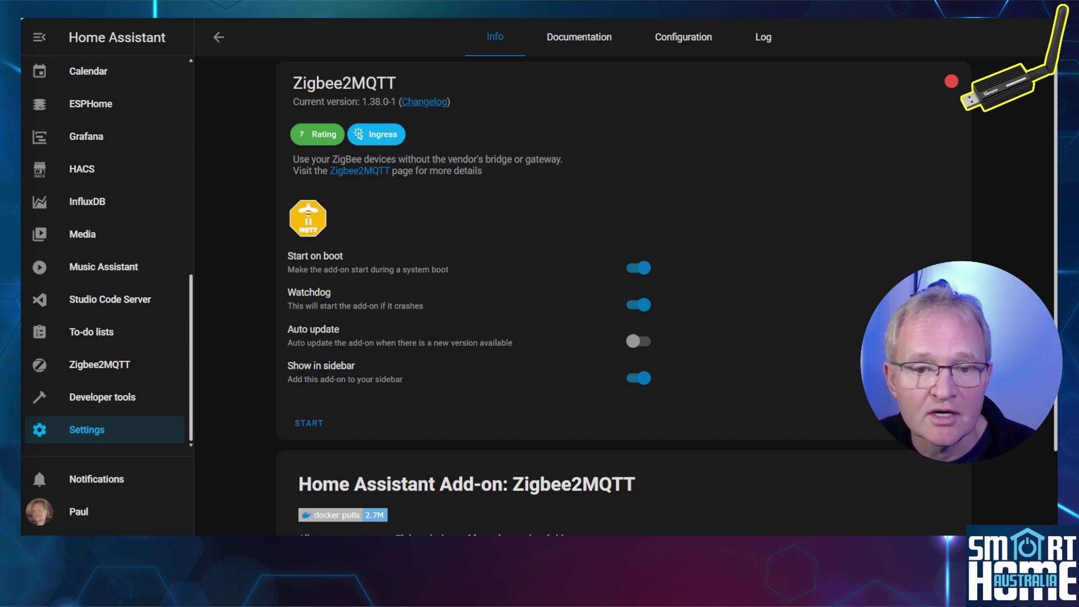
click(684, 38)
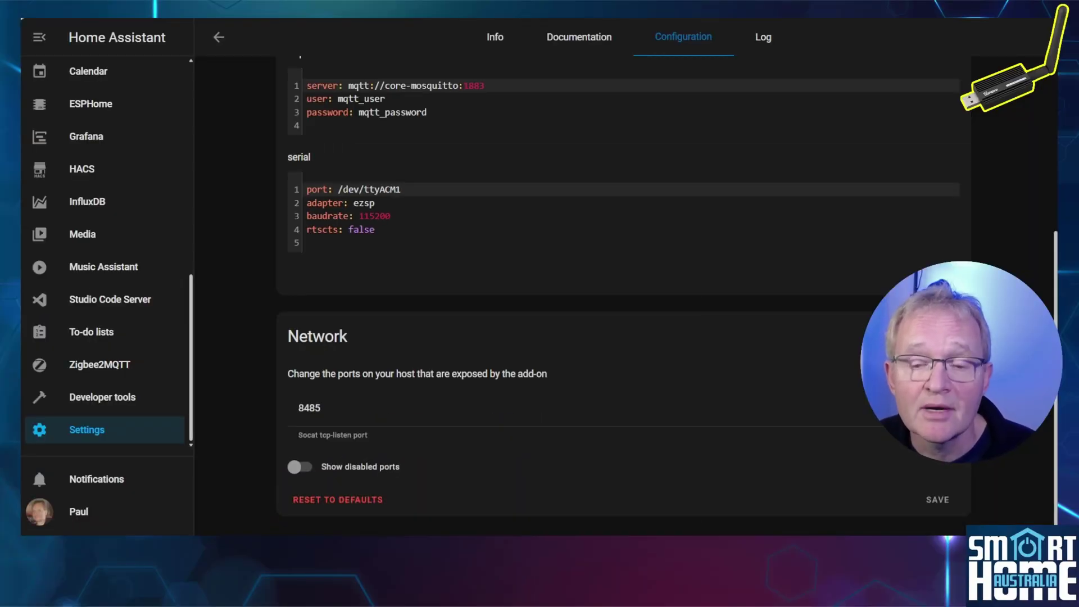
Step: Start Zigbee2MQTT and confirm the log shows 'Zigbee2MQTT started!' on EZSP 7.4.2.0
click(492, 39)
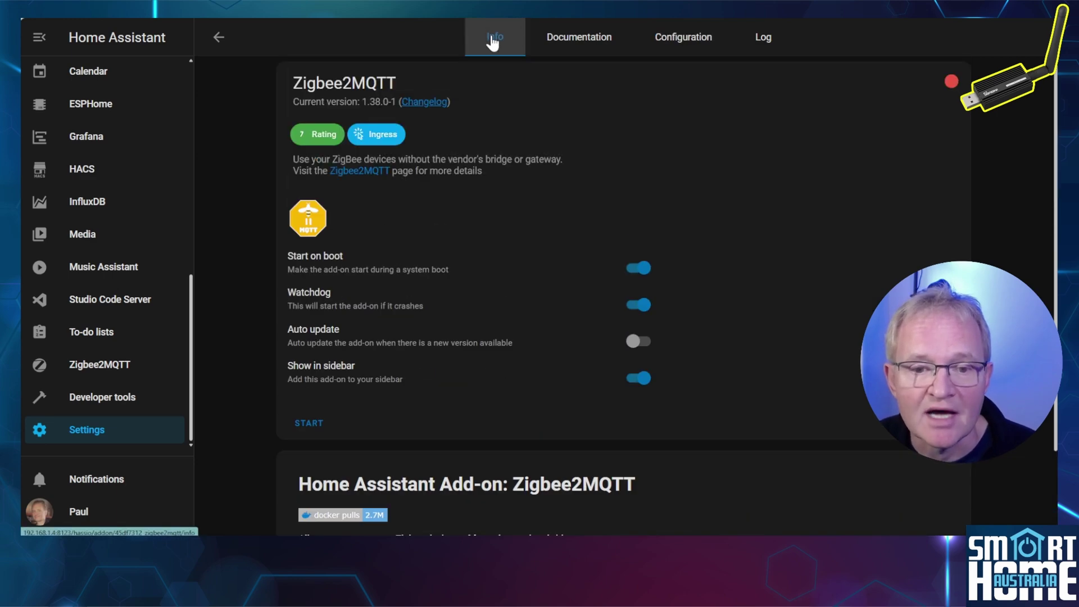
click(310, 429)
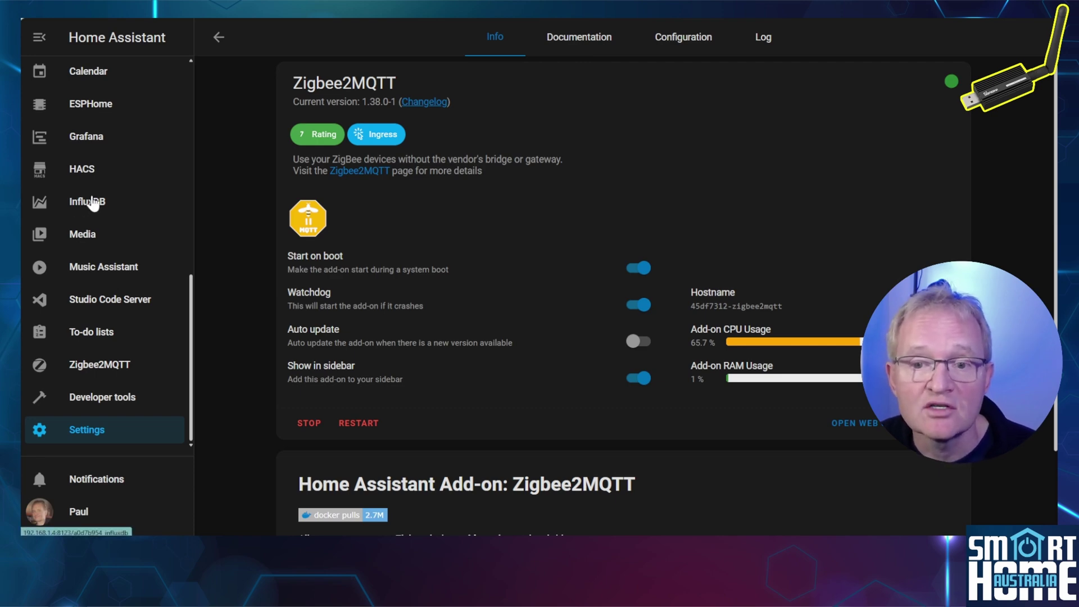
click(764, 38)
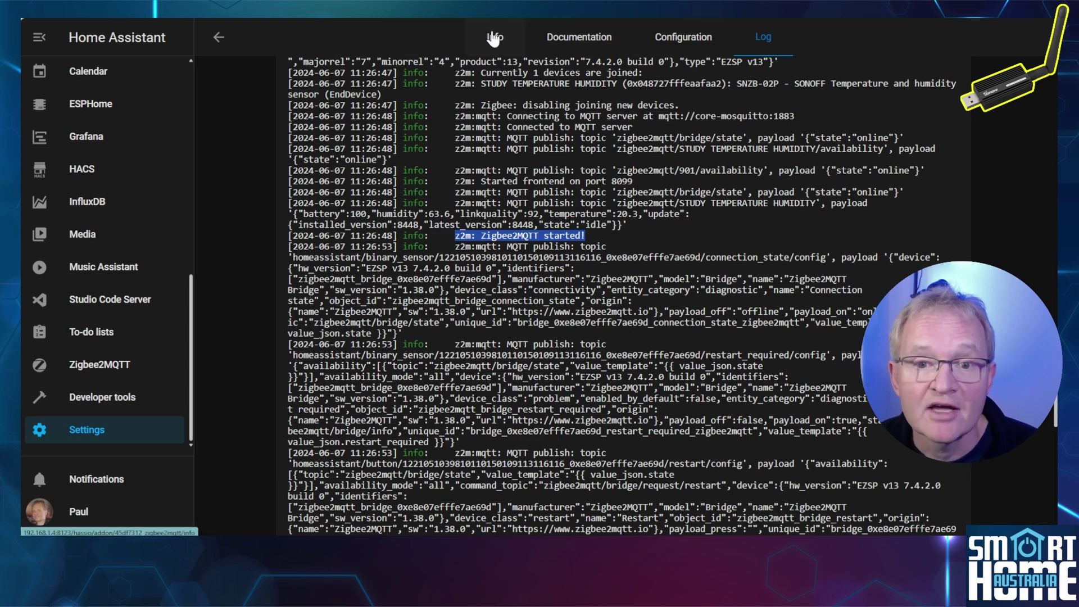
Step: Stop Zigbee2MQTT, then change the serial adapter from ezsp to ember and save
click(494, 39)
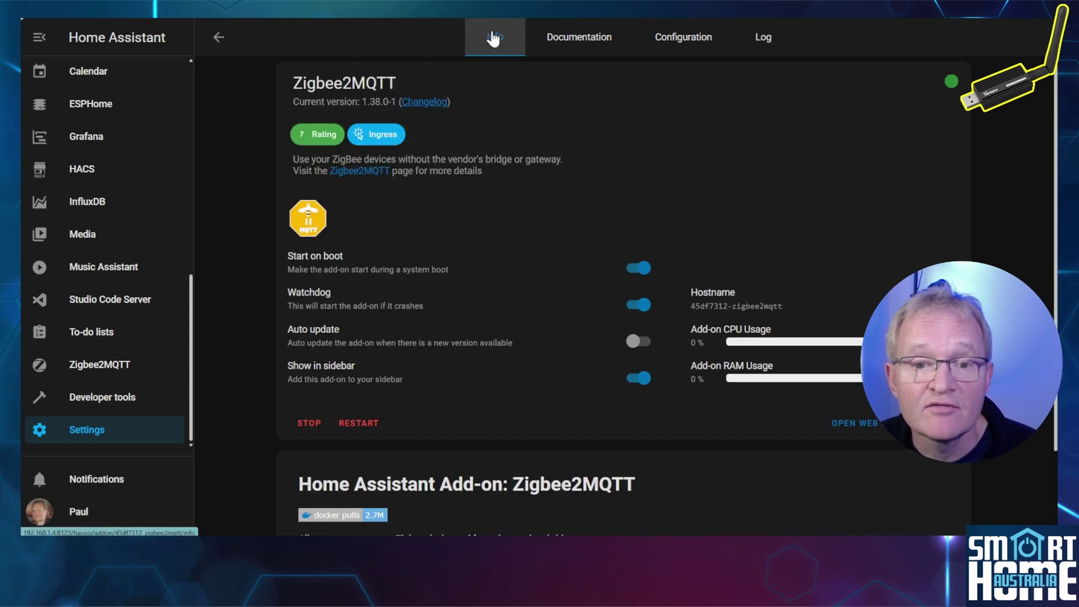
click(304, 430)
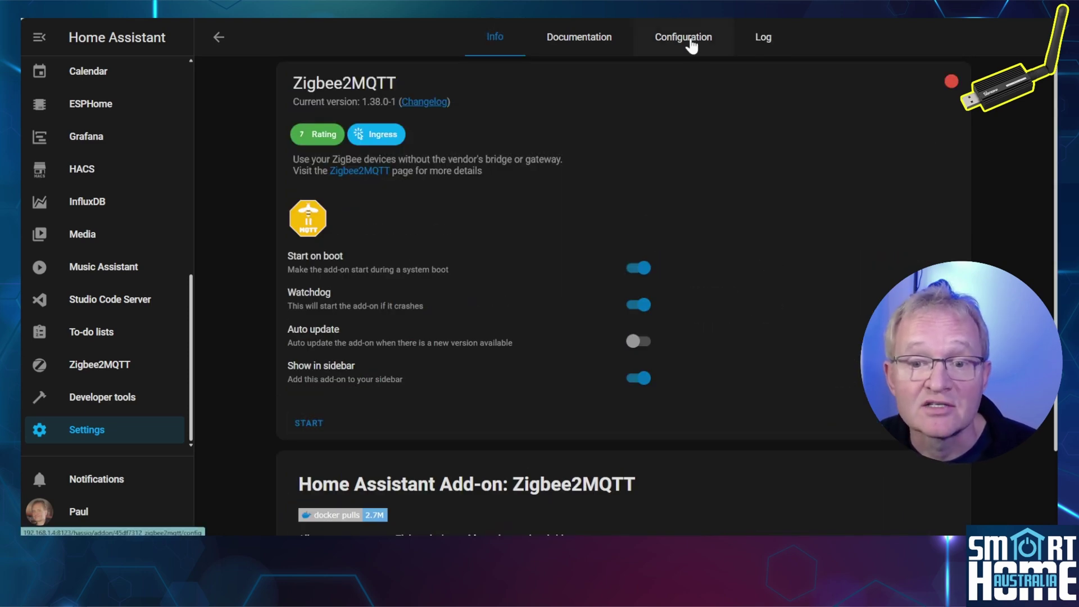
click(690, 43)
scroll(234, 284, down, 4)
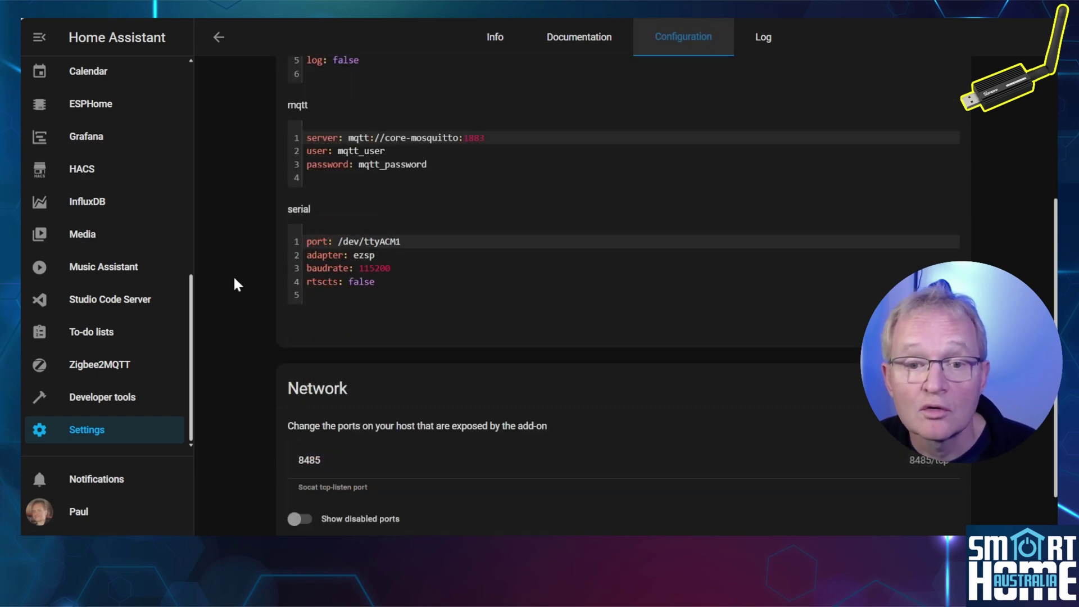
double_click(364, 255)
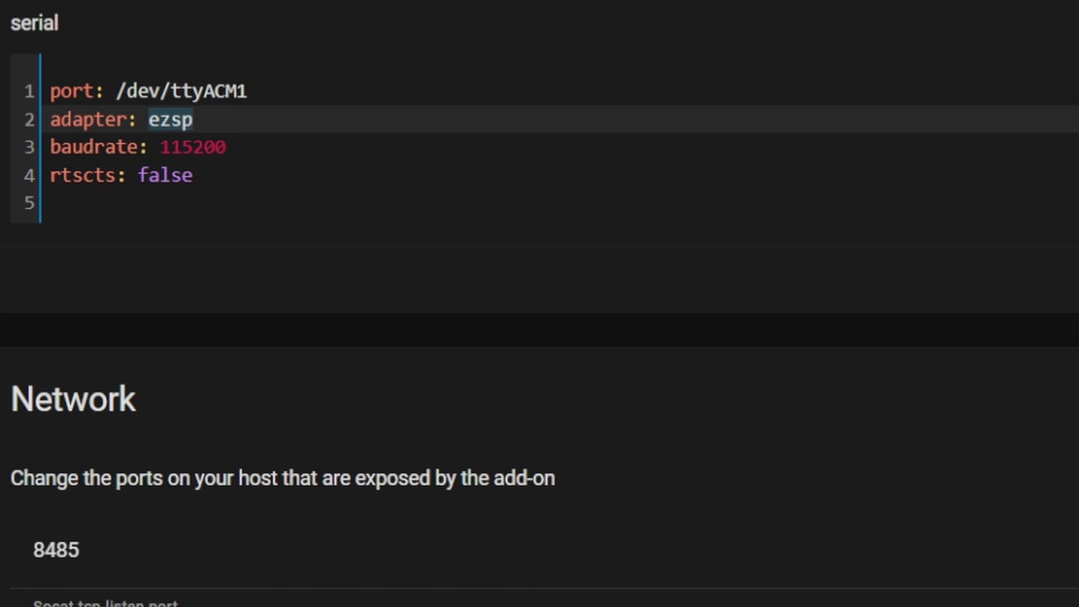
text(ember)
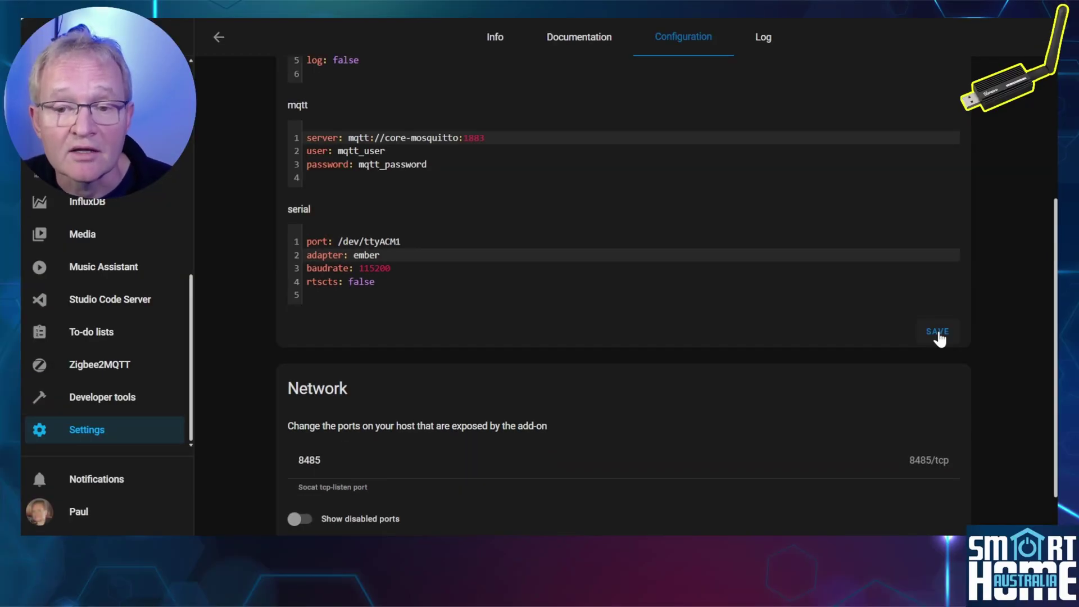
click(938, 336)
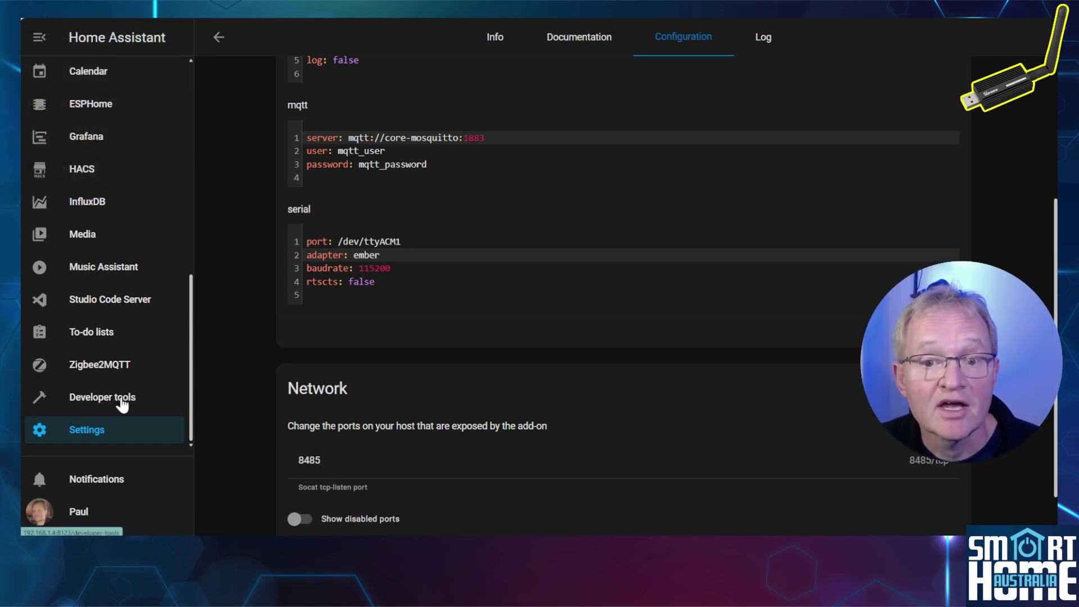
Step: Run Check Configuration in Developer tools YAML, then shut down the system via advanced restart options
click(117, 401)
click(321, 225)
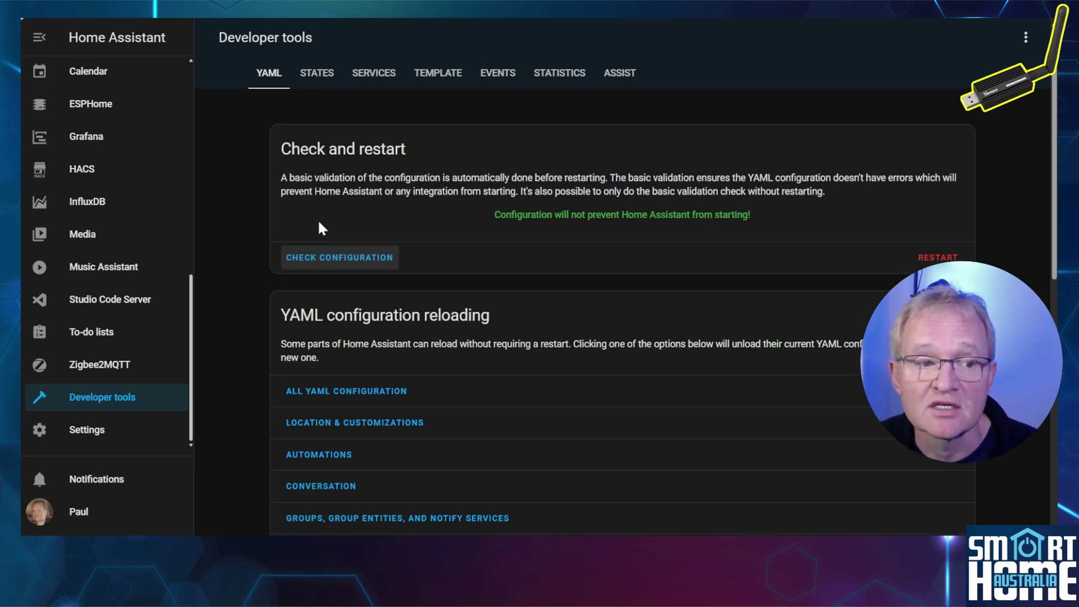
click(937, 257)
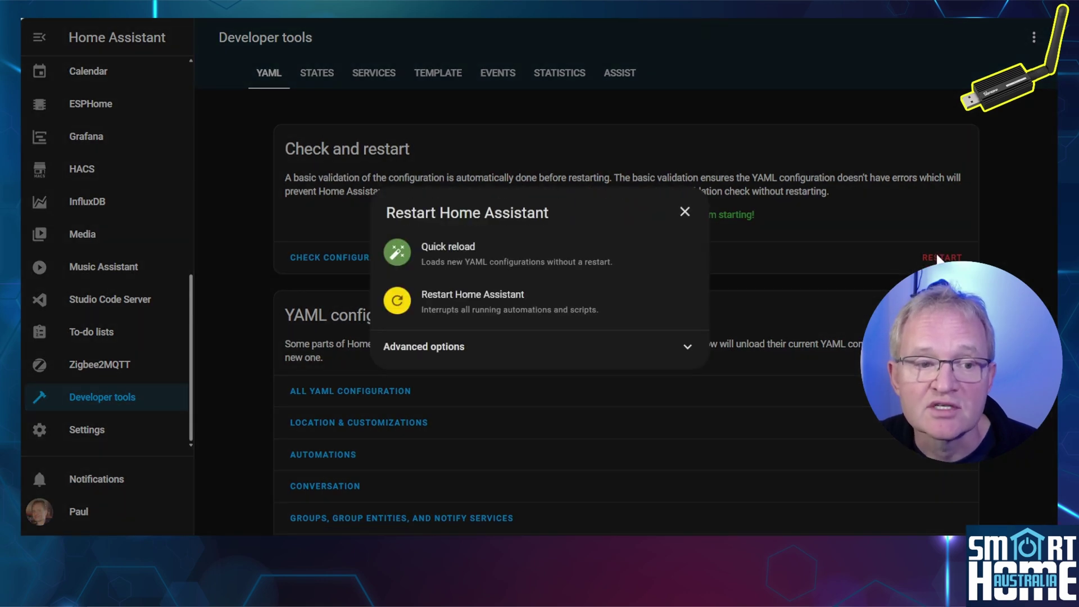
click(681, 350)
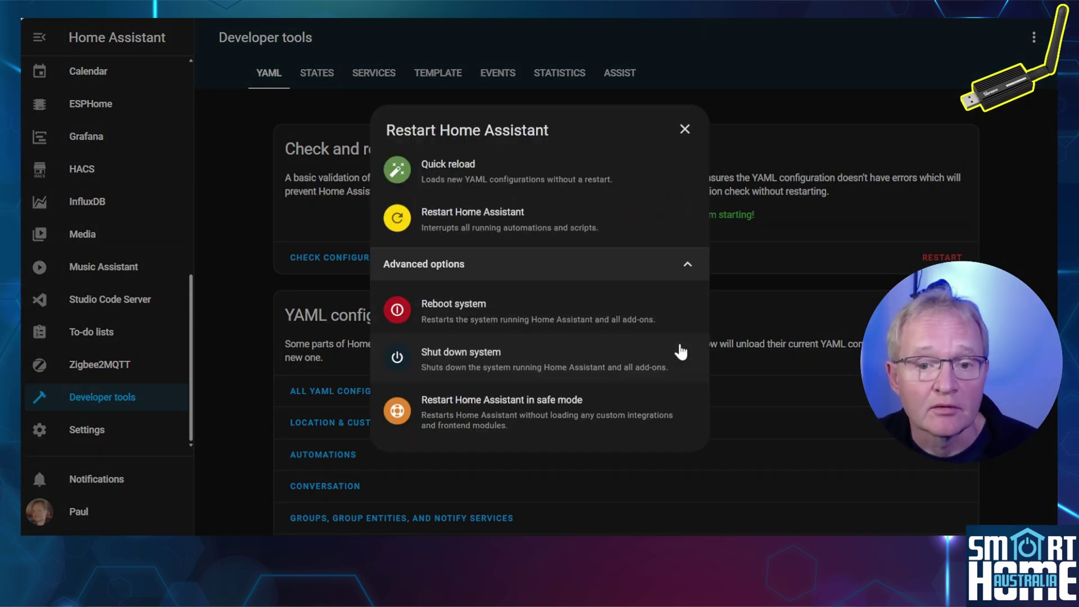
click(470, 362)
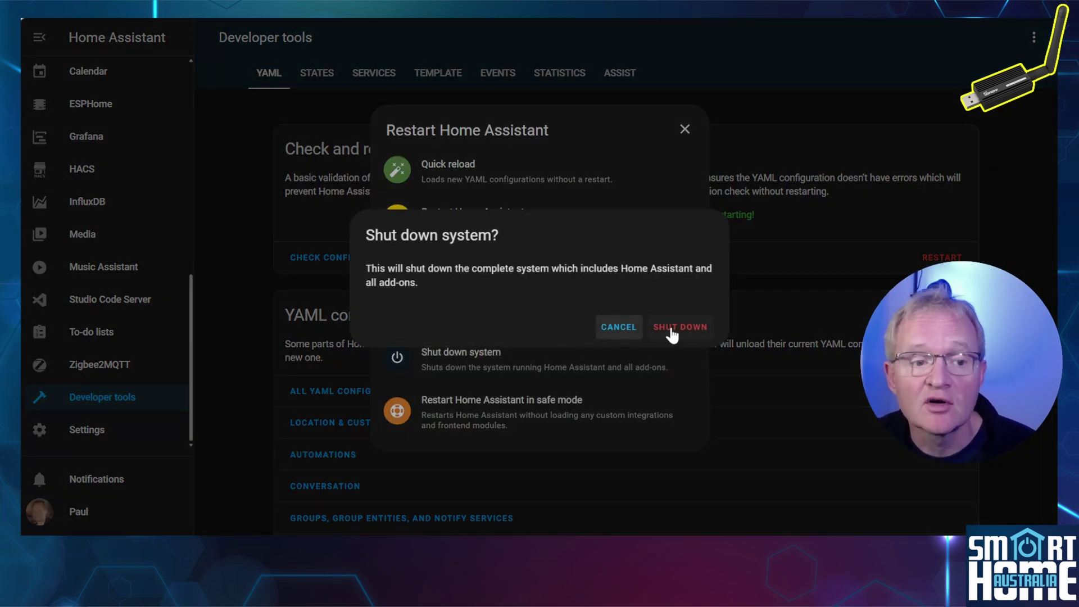
click(672, 332)
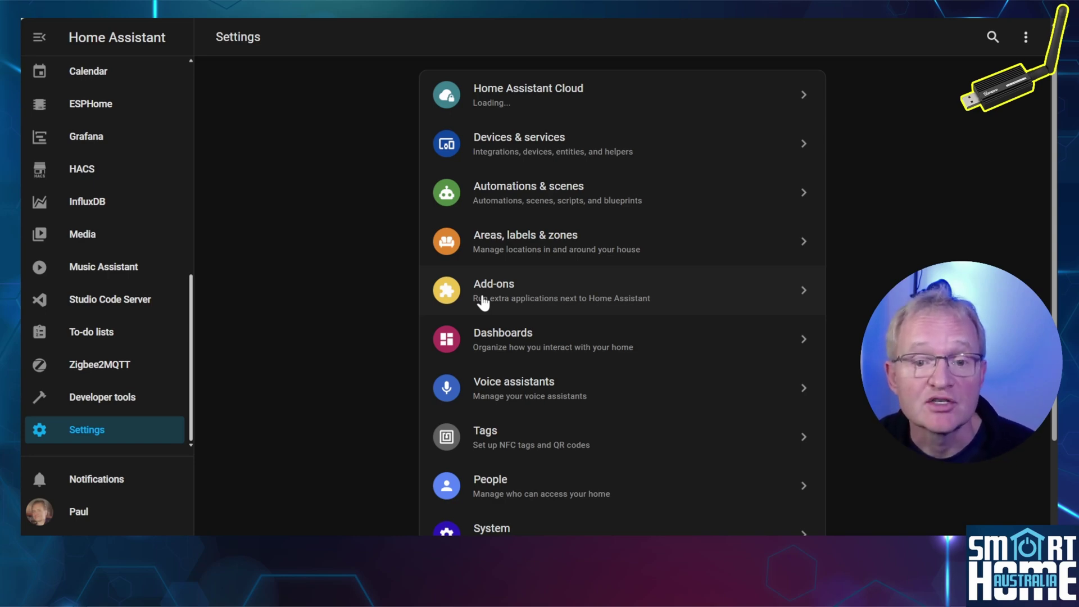
Step: Check the Zigbee2MQTT log for the /dev/ttyACM1 failure and the restart with the Ember adapter
click(482, 303)
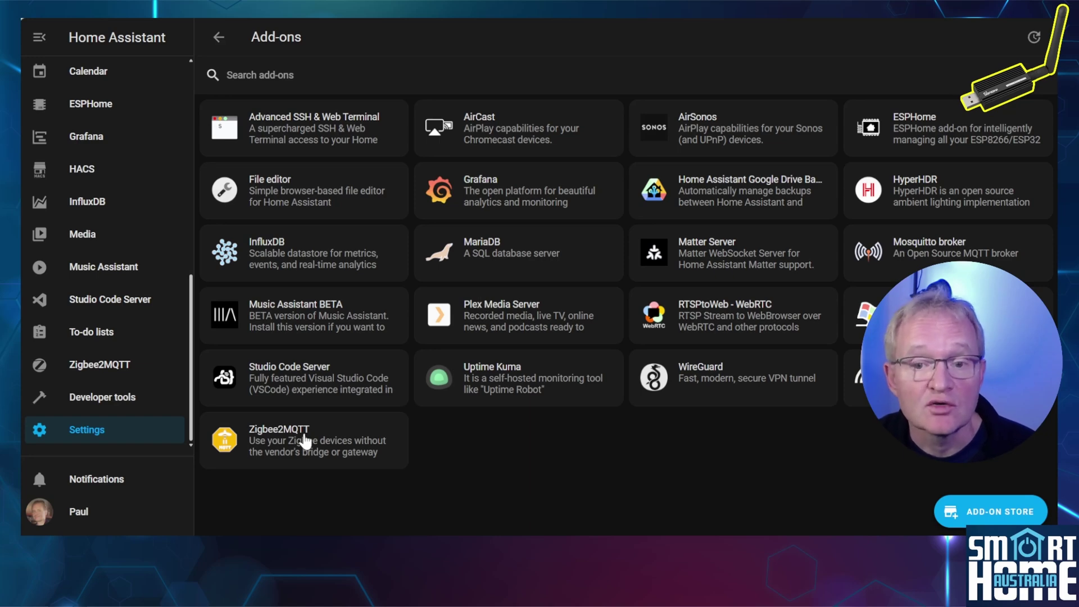
click(305, 442)
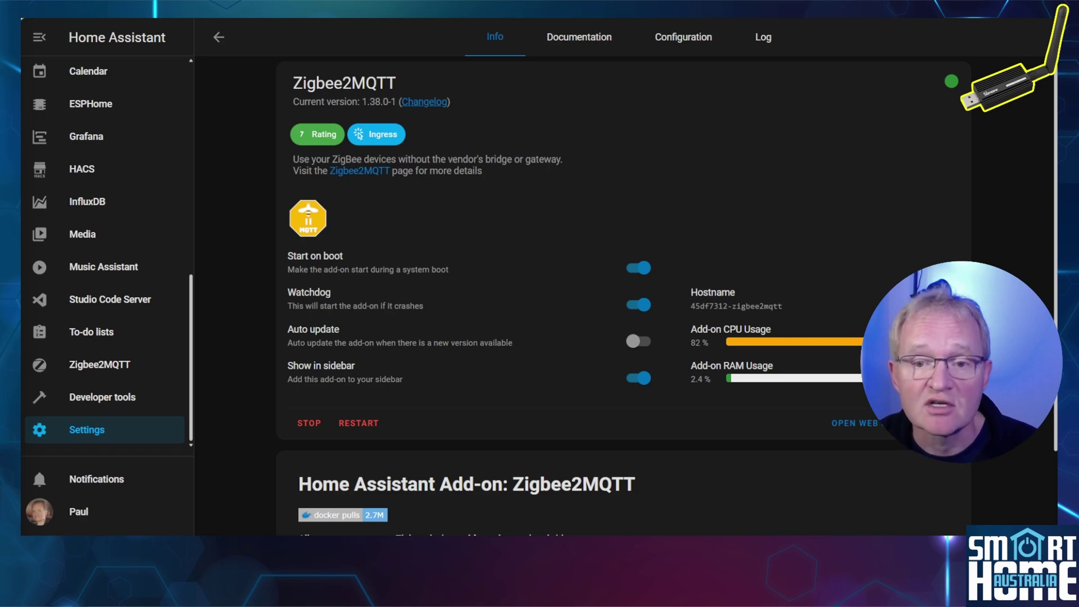
click(755, 45)
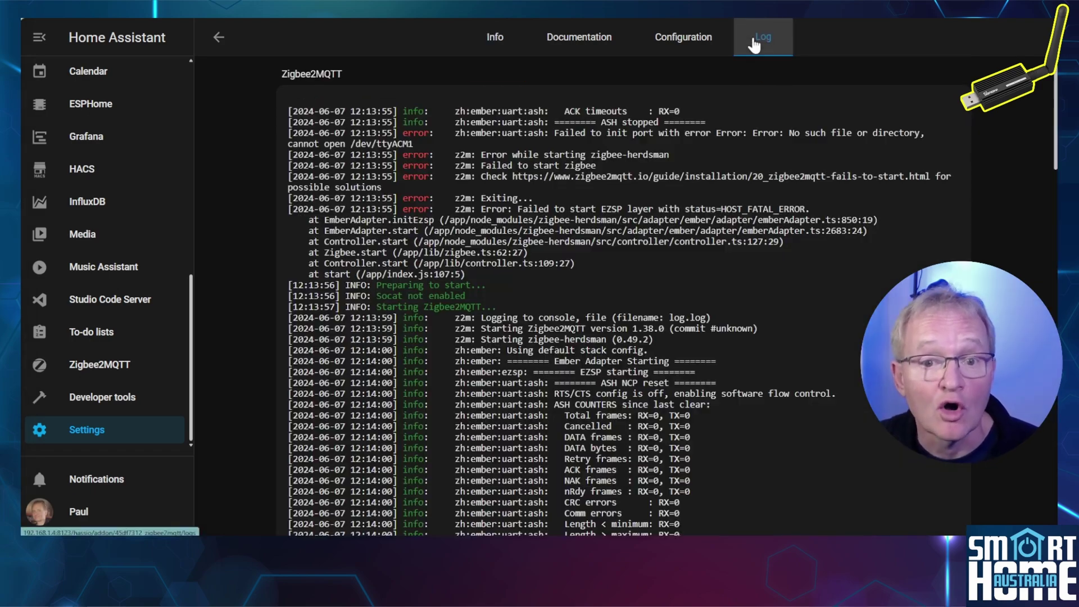